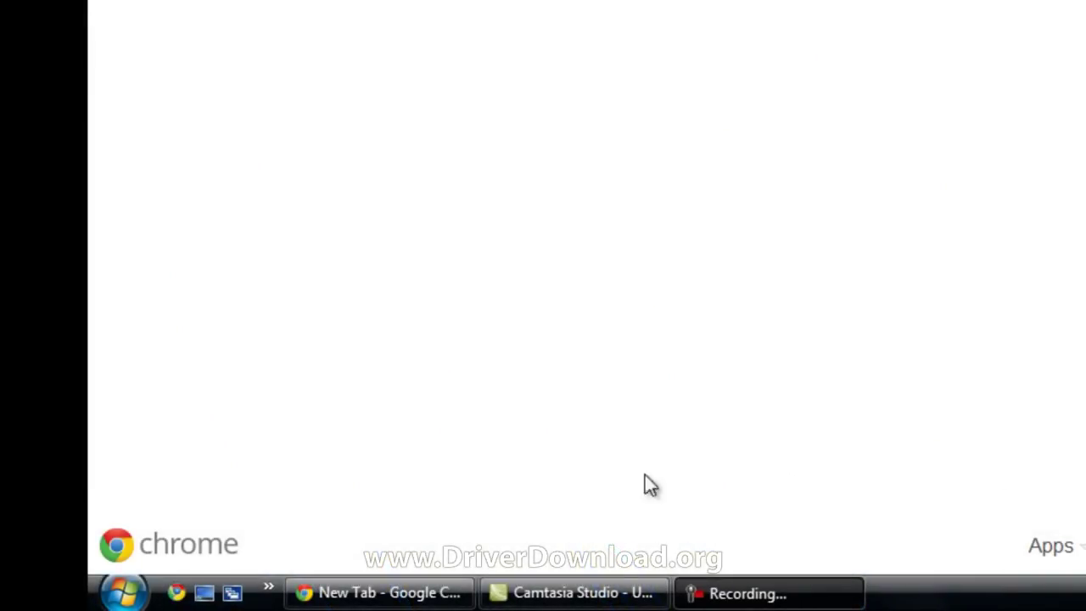
From the Start menu, go through Control Panel's Network and Internet category to the Network and Sharing Center
click(124, 593)
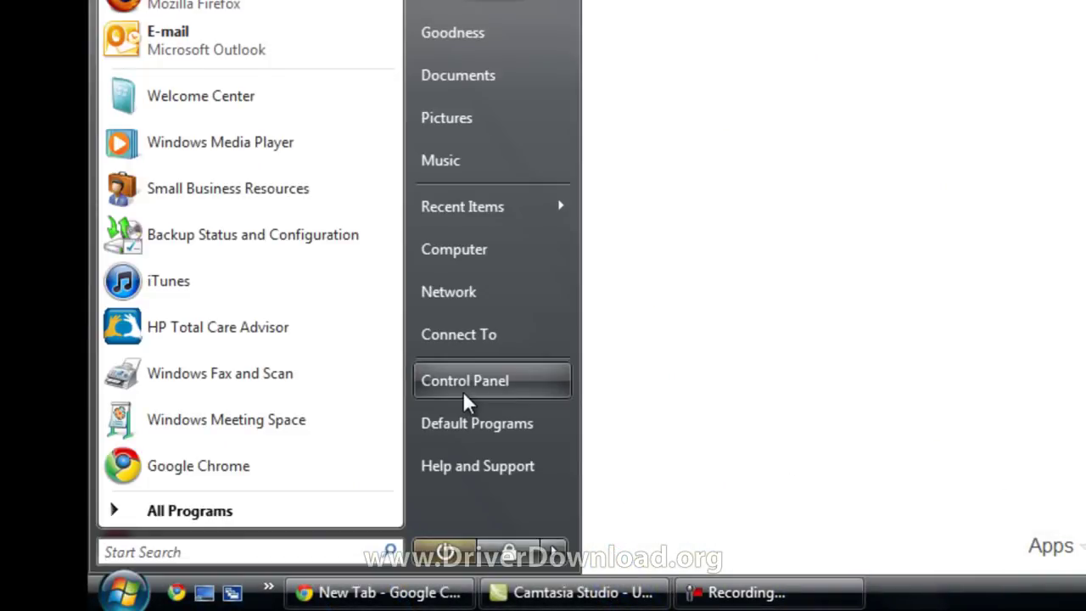
click(437, 399)
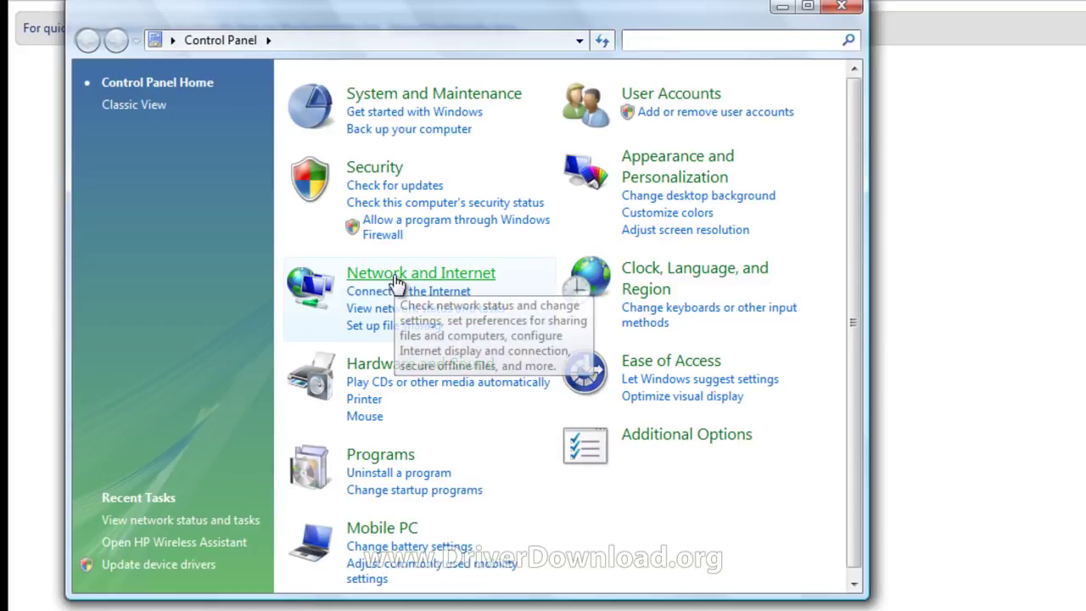
click(395, 278)
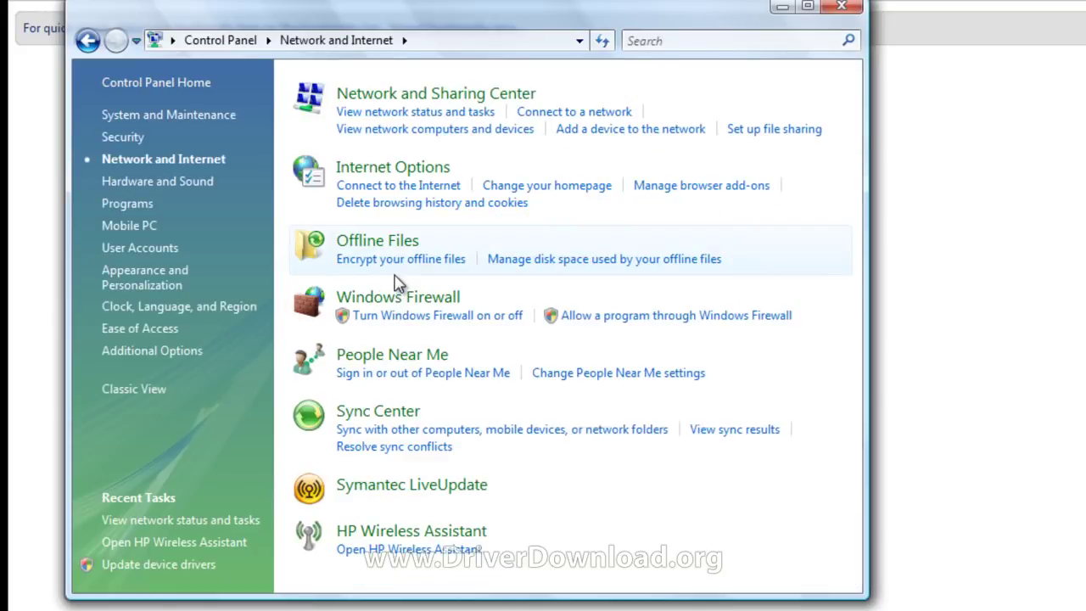
click(415, 95)
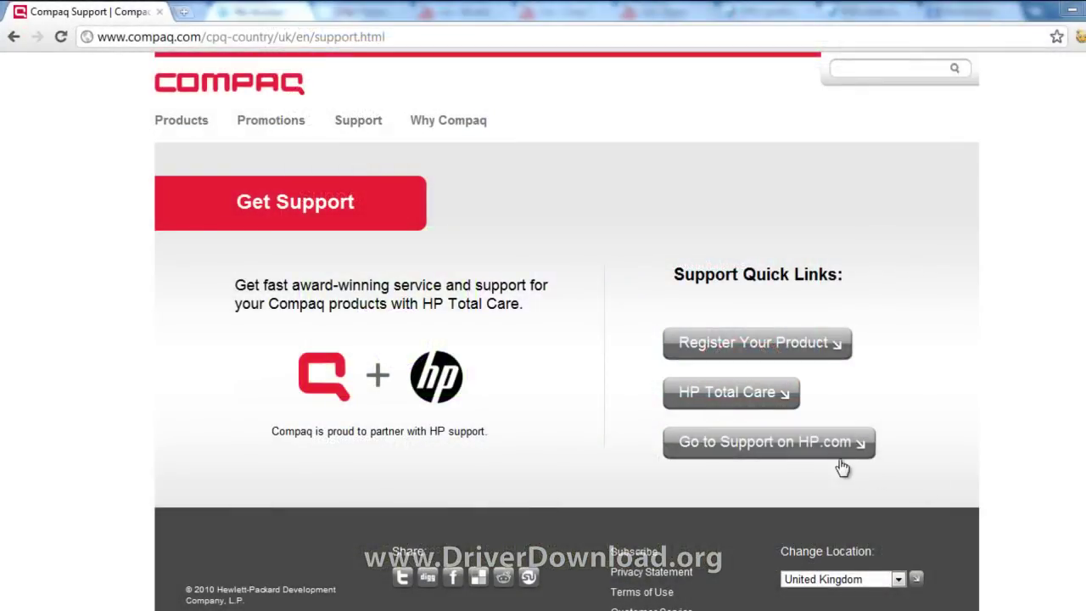
Move from Compaq's site to HP's Drivers & Software search and enter 'compaq 6720s'
click(807, 449)
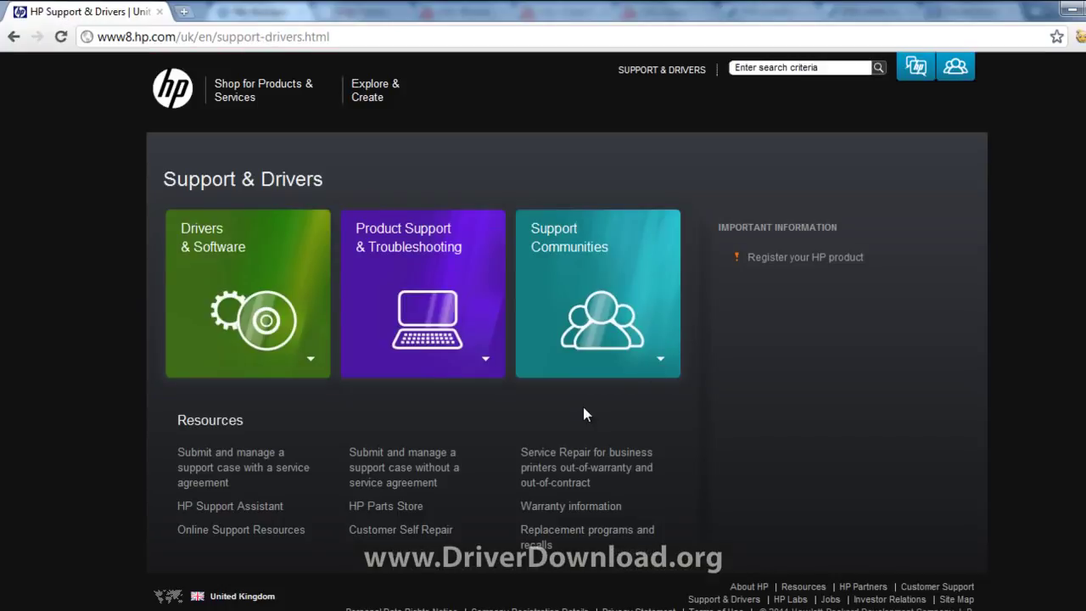
click(285, 327)
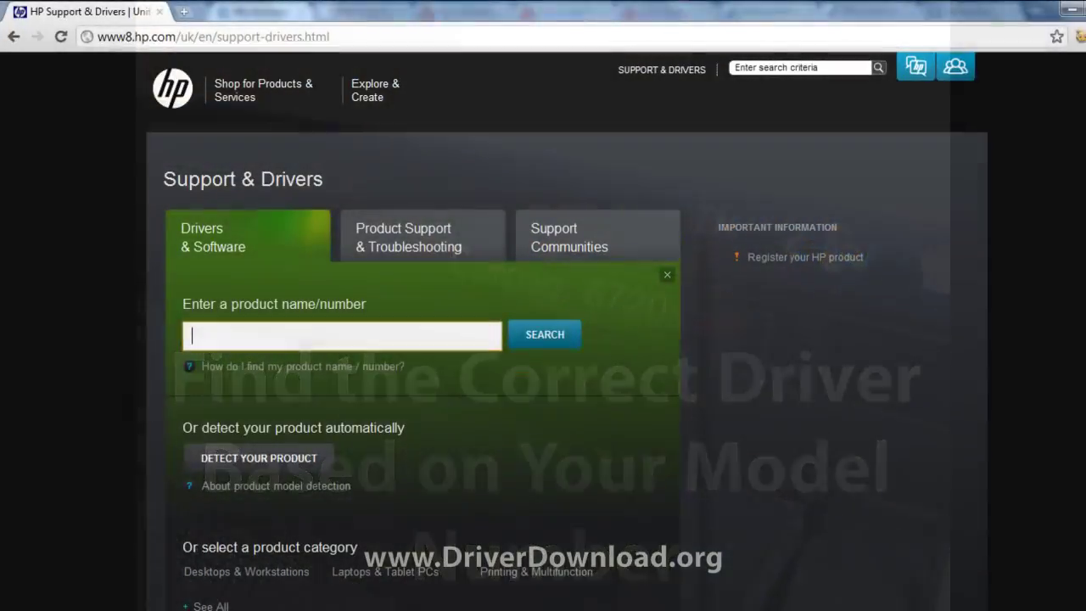
text(compaq 6720s)
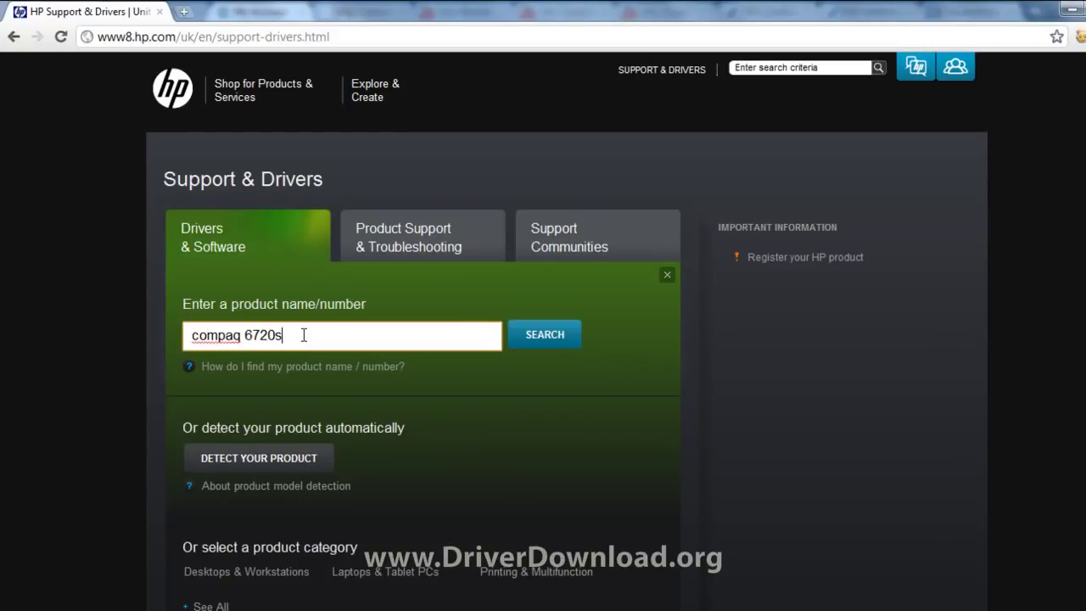
Search for the model and list its Windows Vista Business (32-bit) network drivers
click(539, 335)
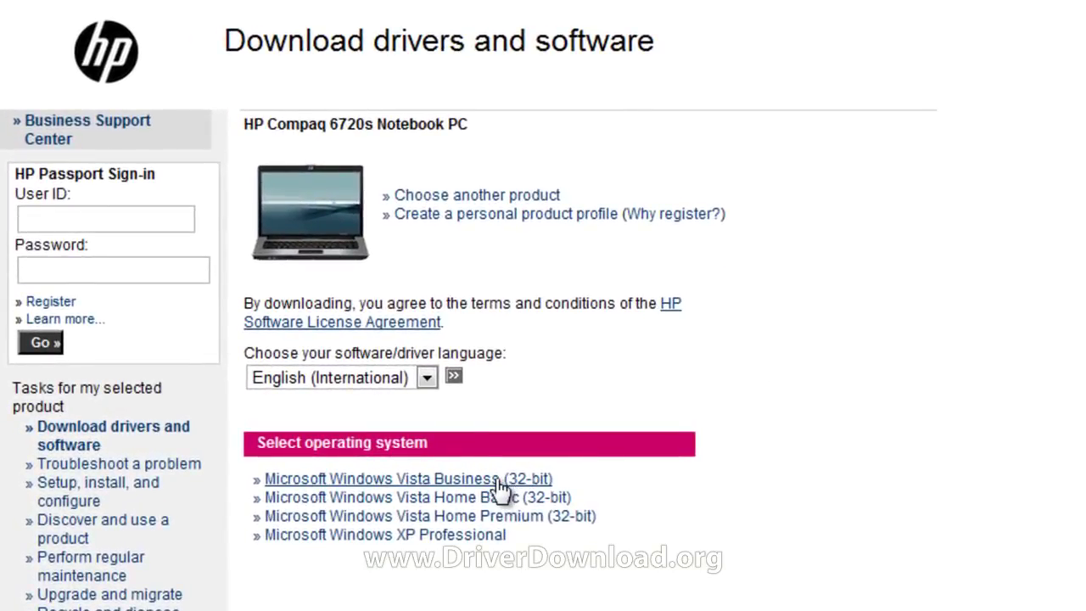
click(500, 480)
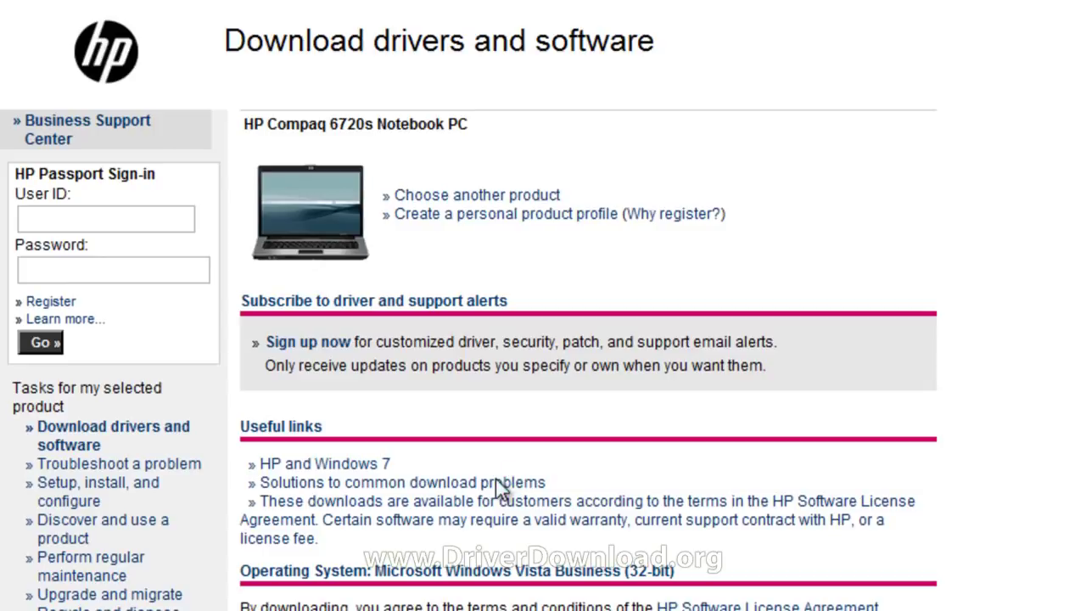
scroll(499, 488, down, 5)
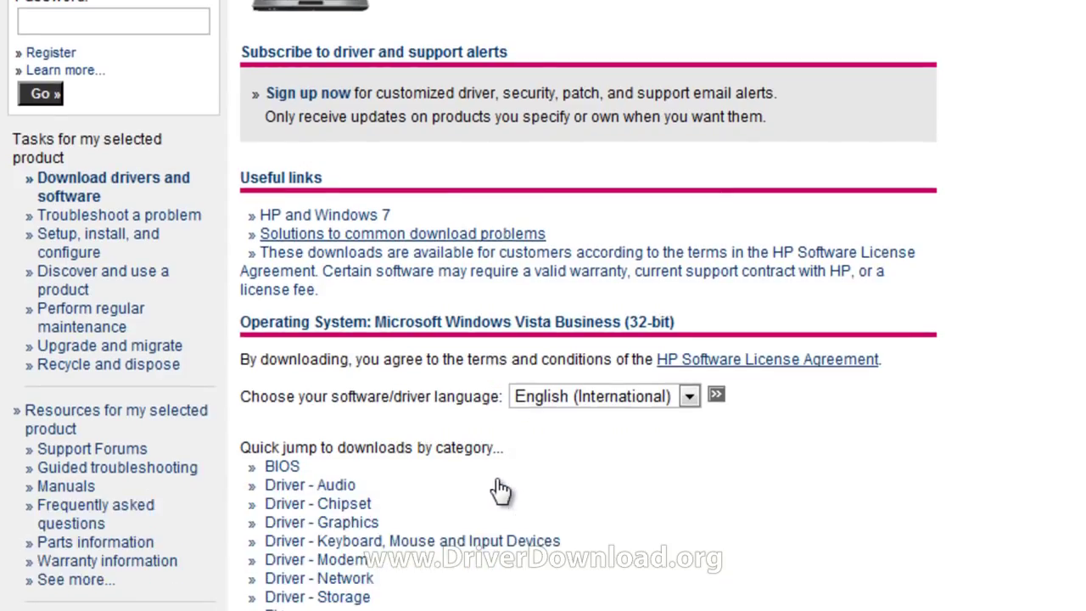
click(359, 461)
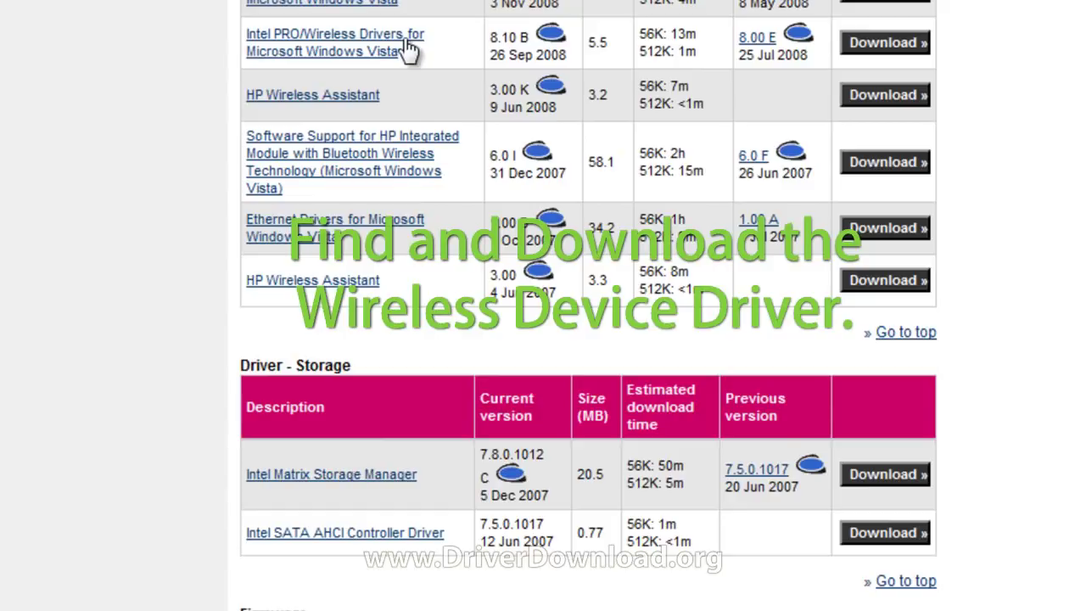
Download the Intel PRO/Wireless driver package and run sp41263.exe
click(885, 42)
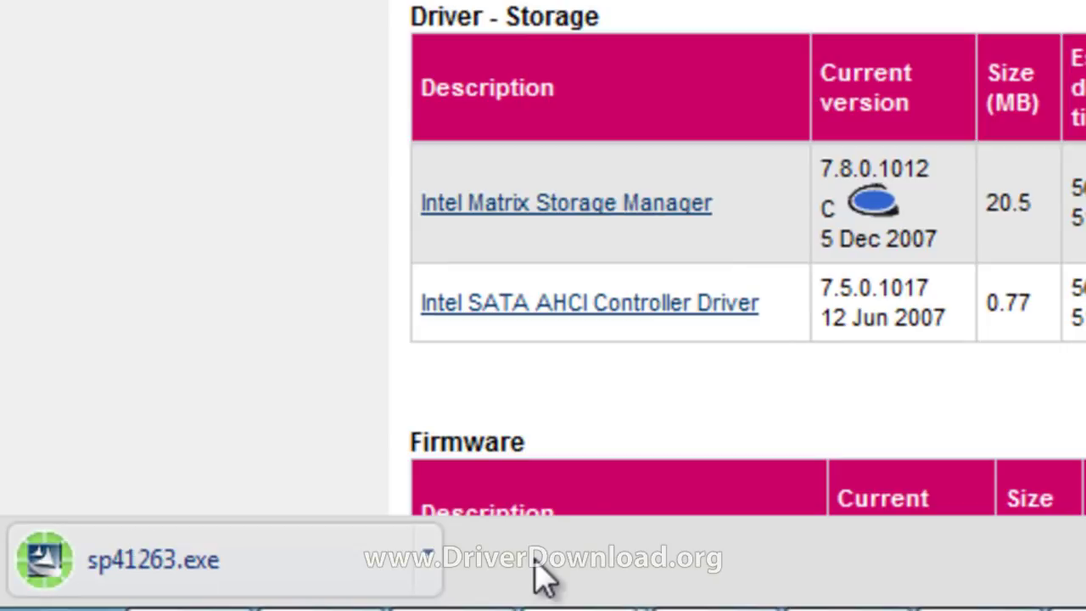
click(427, 562)
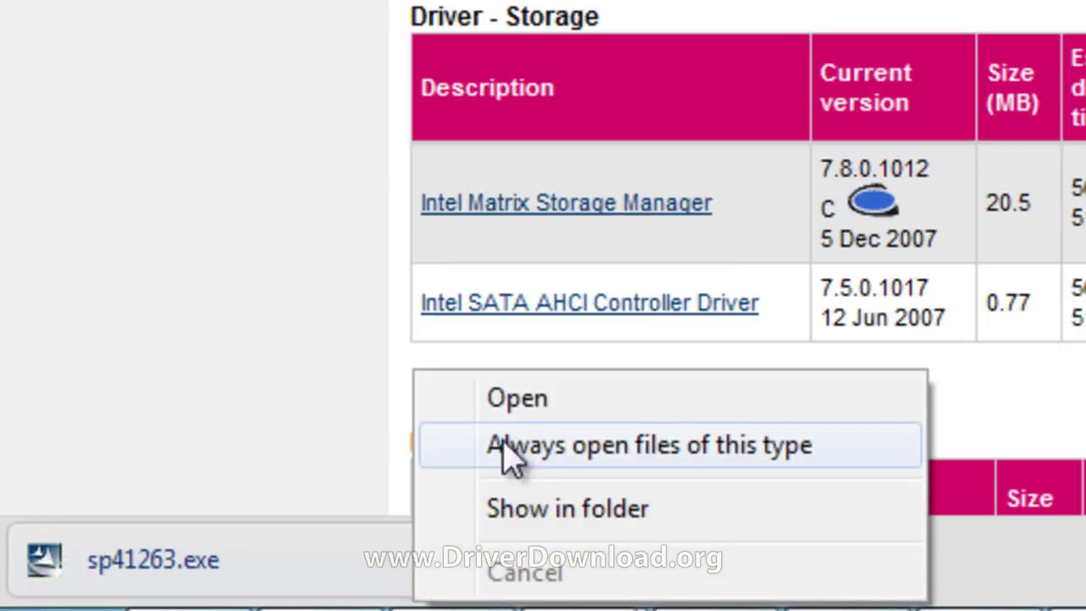
click(519, 407)
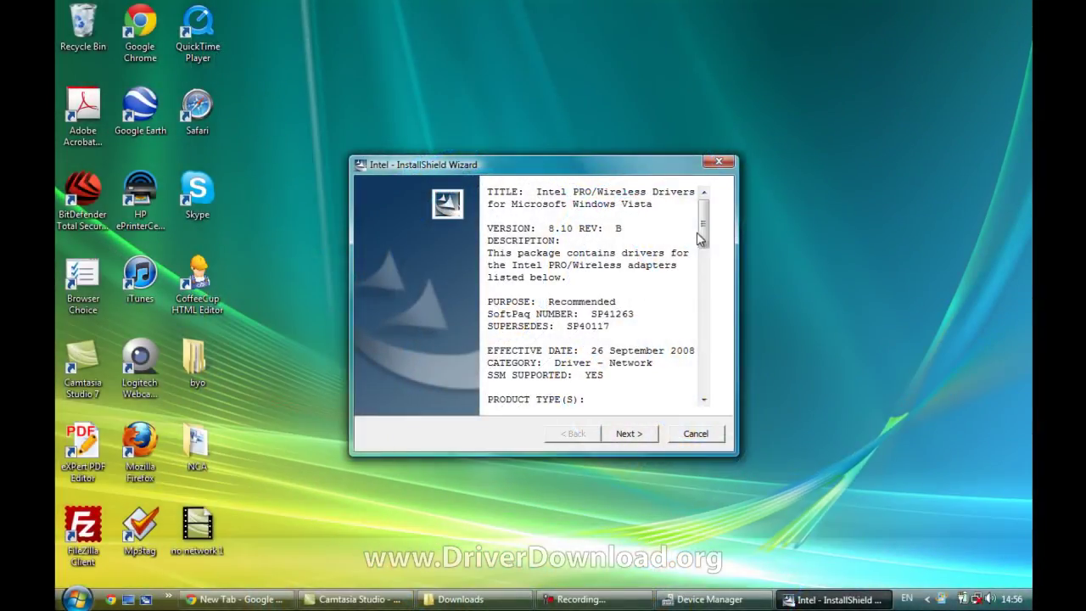
Step through the Intel PRO/Wireless installer, accepting the licence and extracting to c:\SWSetup\sp41263
drag(699, 239, 705, 293)
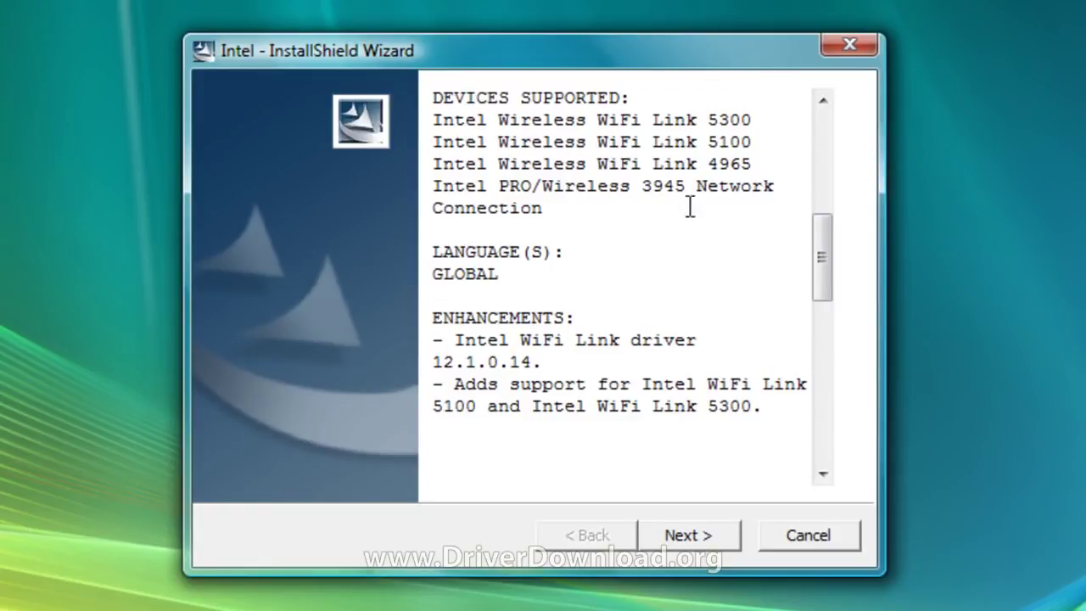
click(709, 541)
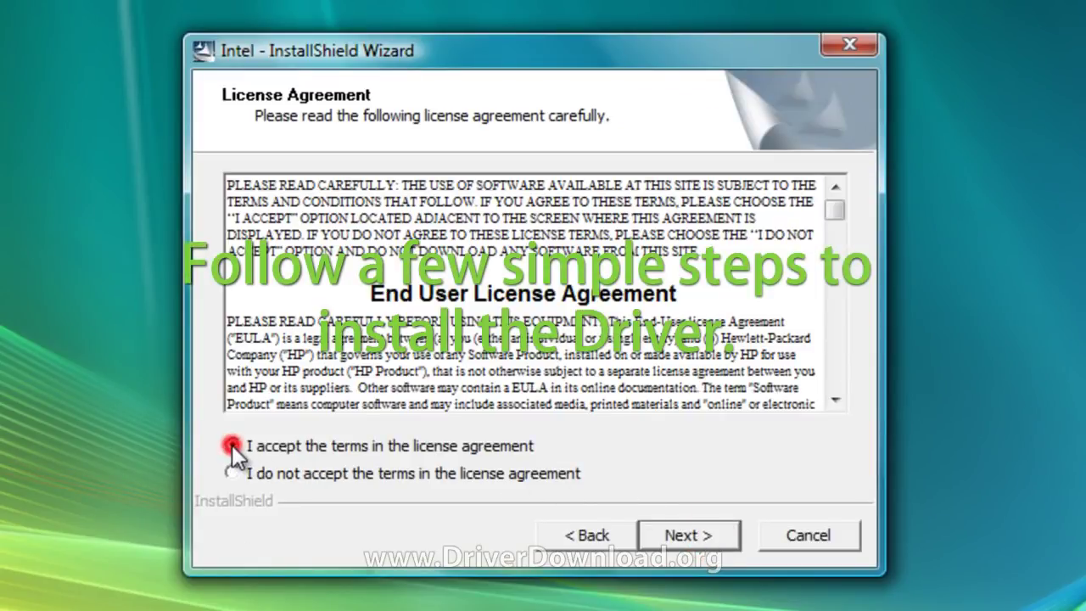
click(687, 537)
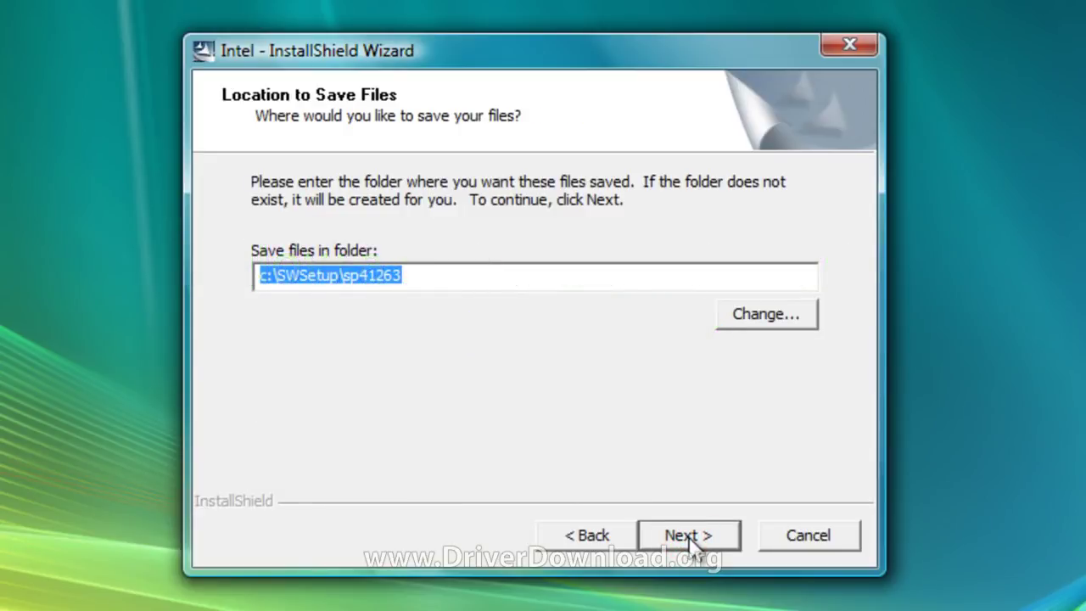
click(689, 537)
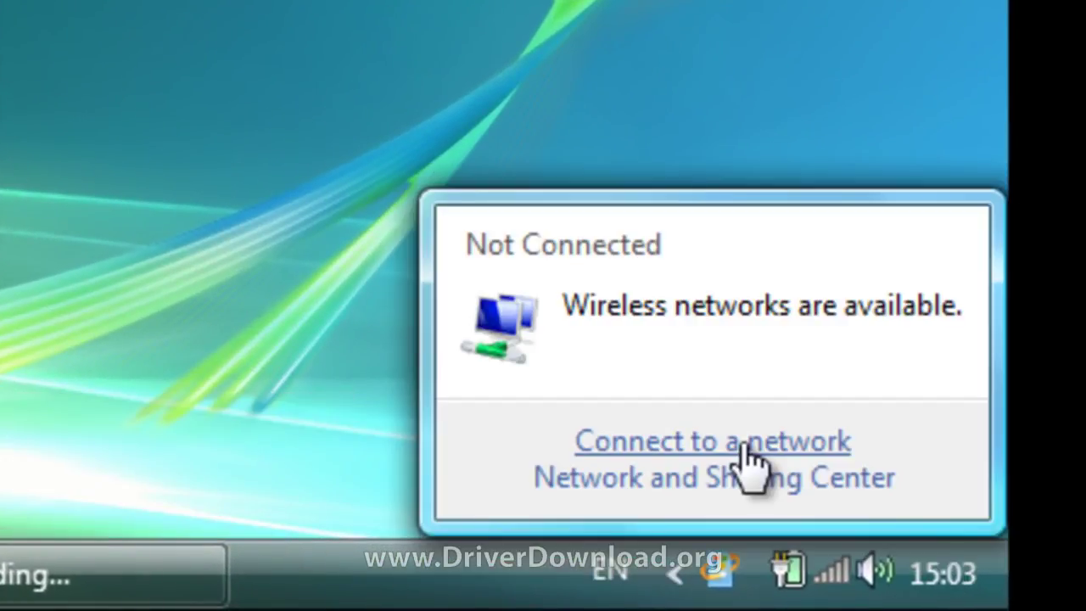
Connect to the SKY61574 wireless network by entering its security key, then close the dialog
click(746, 444)
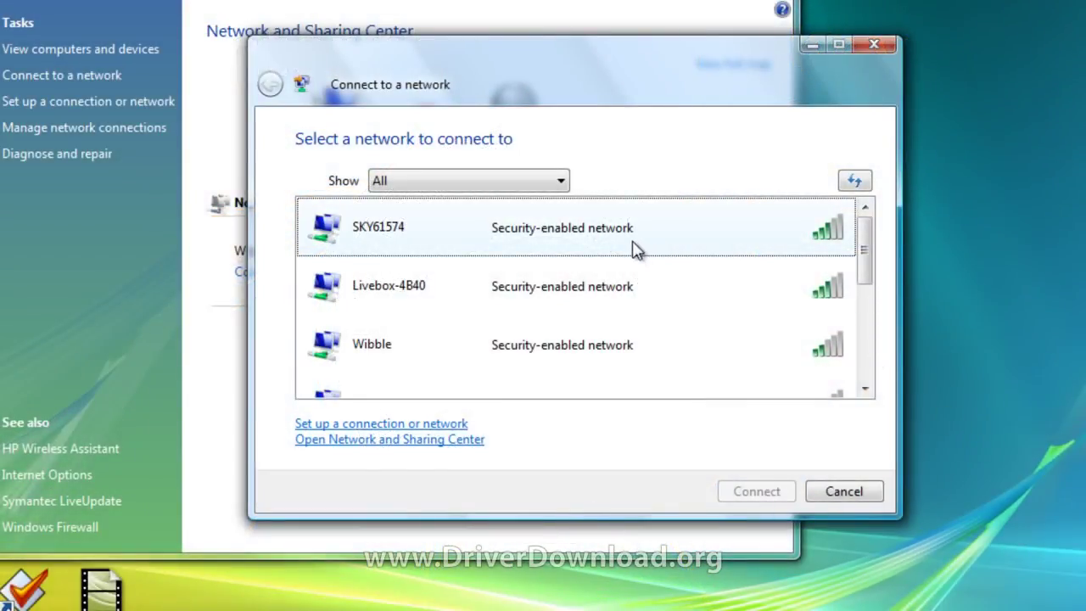
click(618, 237)
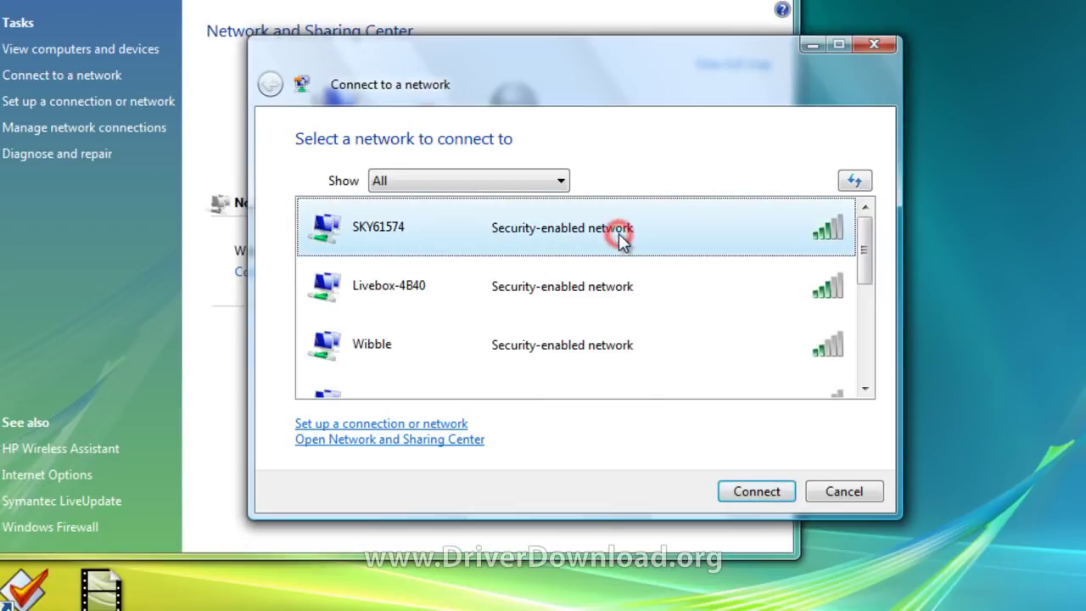
click(757, 493)
text(a)
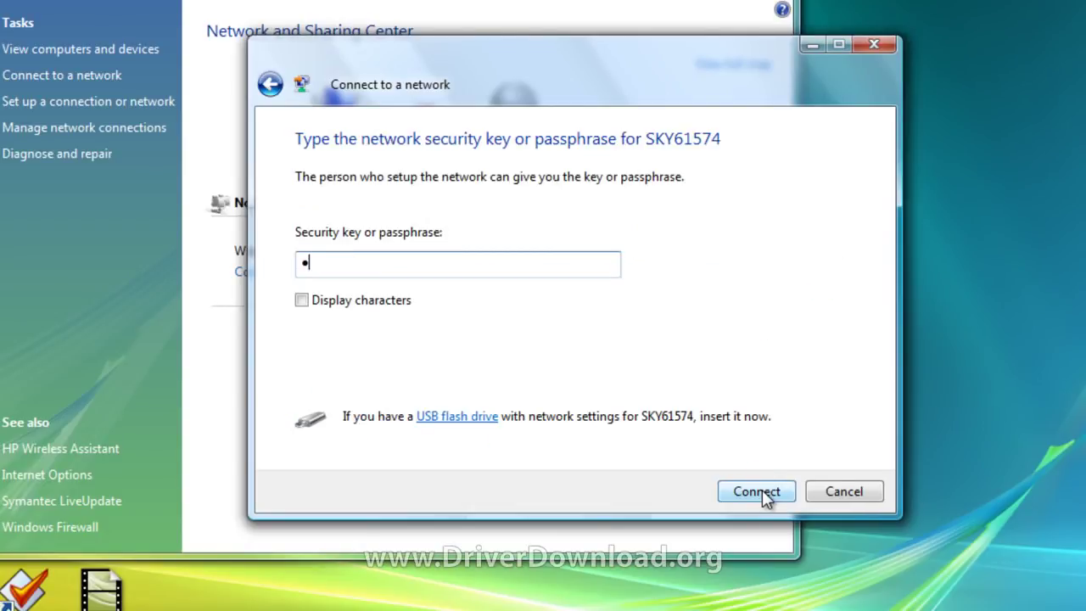
text(aaaaa)
click(772, 494)
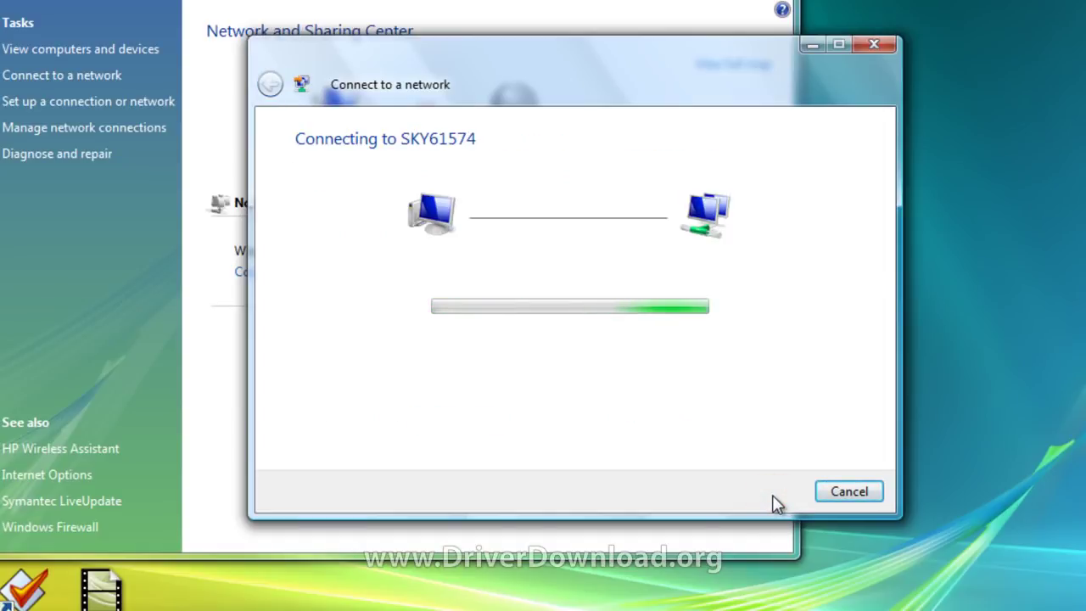
click(848, 491)
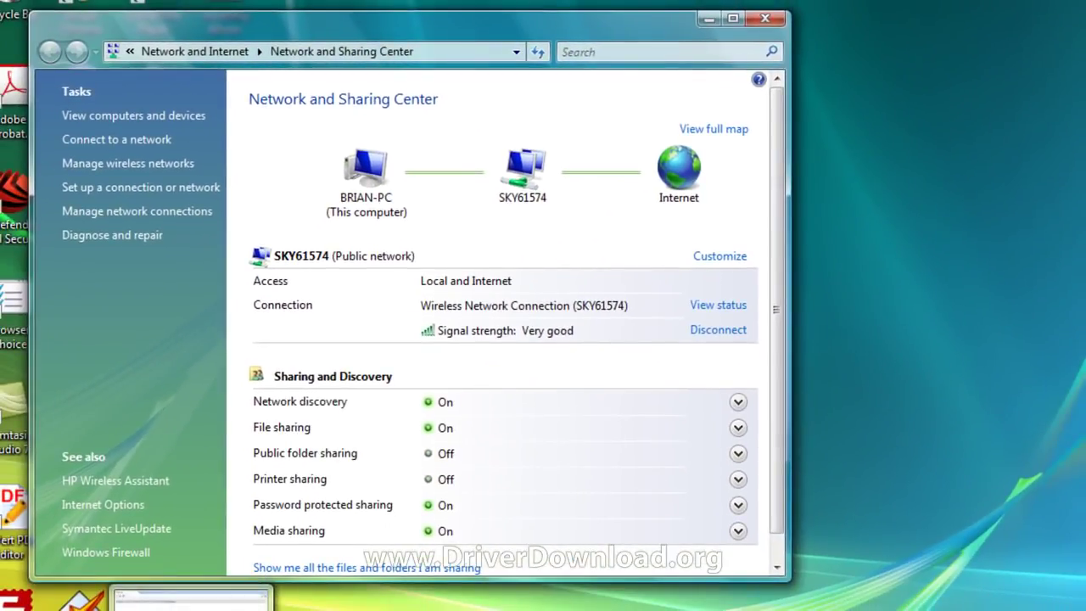
Enter google.co.uk in Chrome's address bar and load it
click(190, 598)
text(goog)
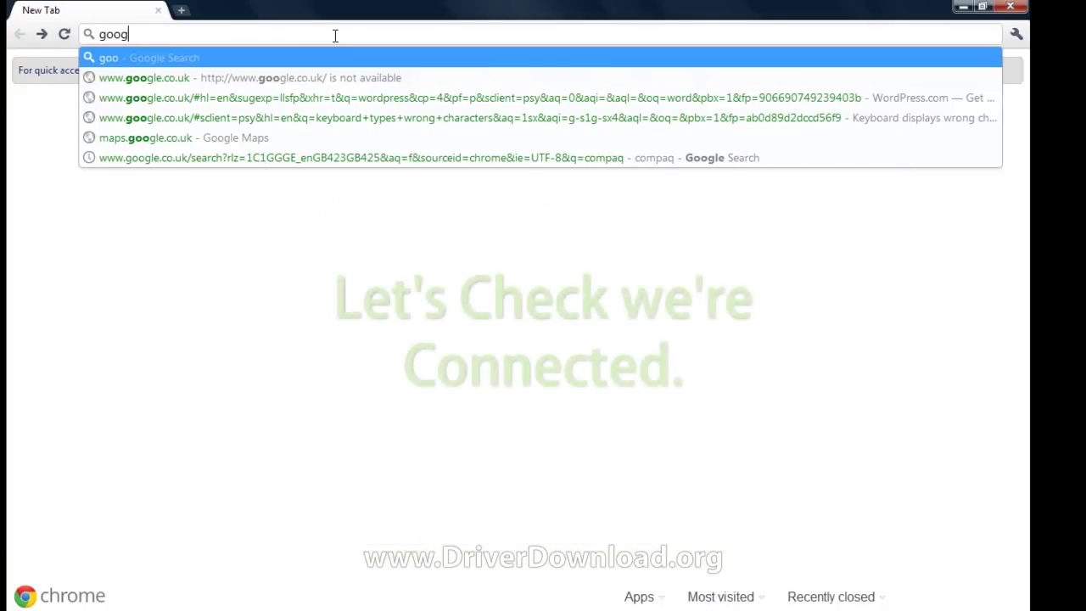
text(le.co)
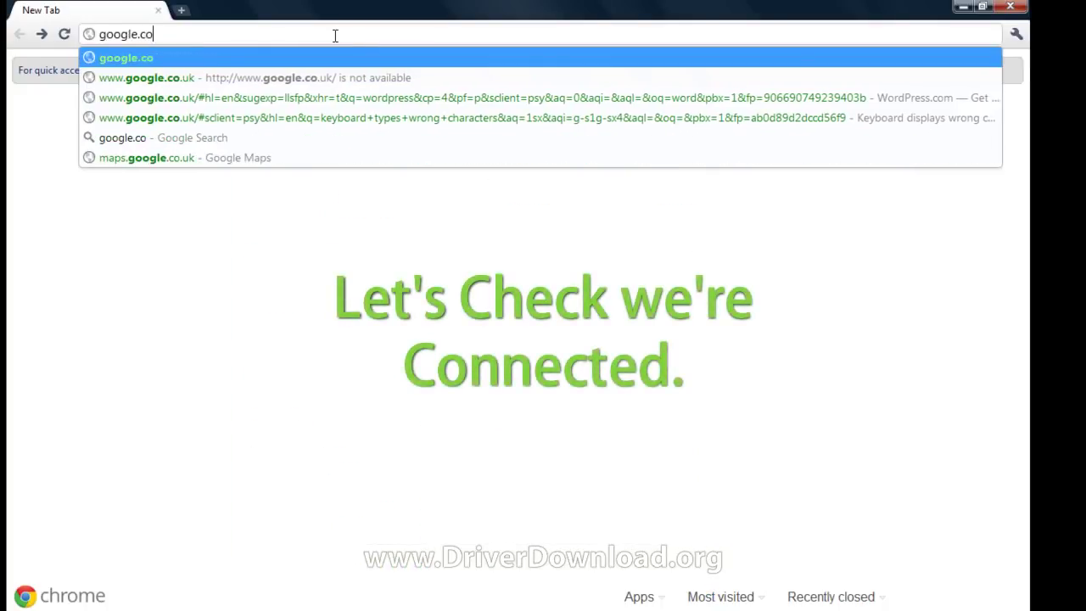
text(.uk)
key(Return)
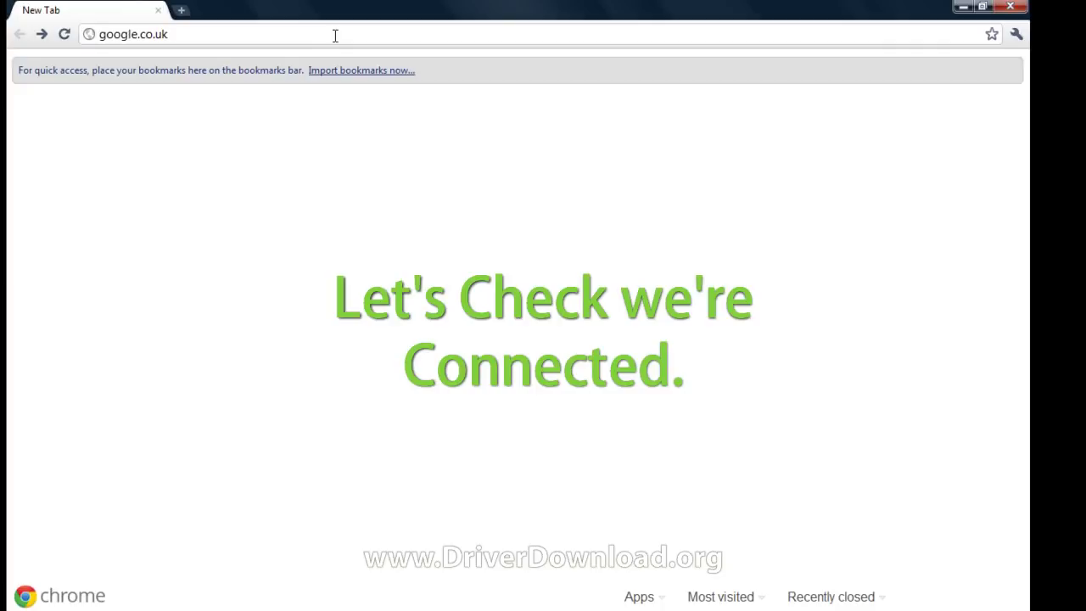